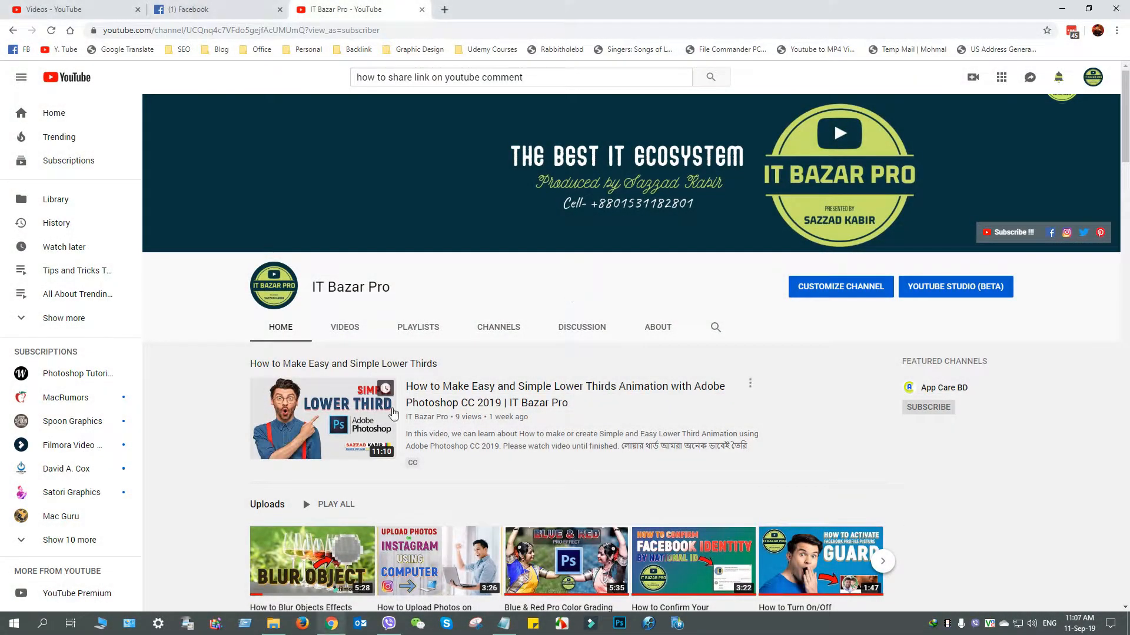
Browse the IT Bazar Pro channel's uploaded videos and return to the channel's home page
click(346, 326)
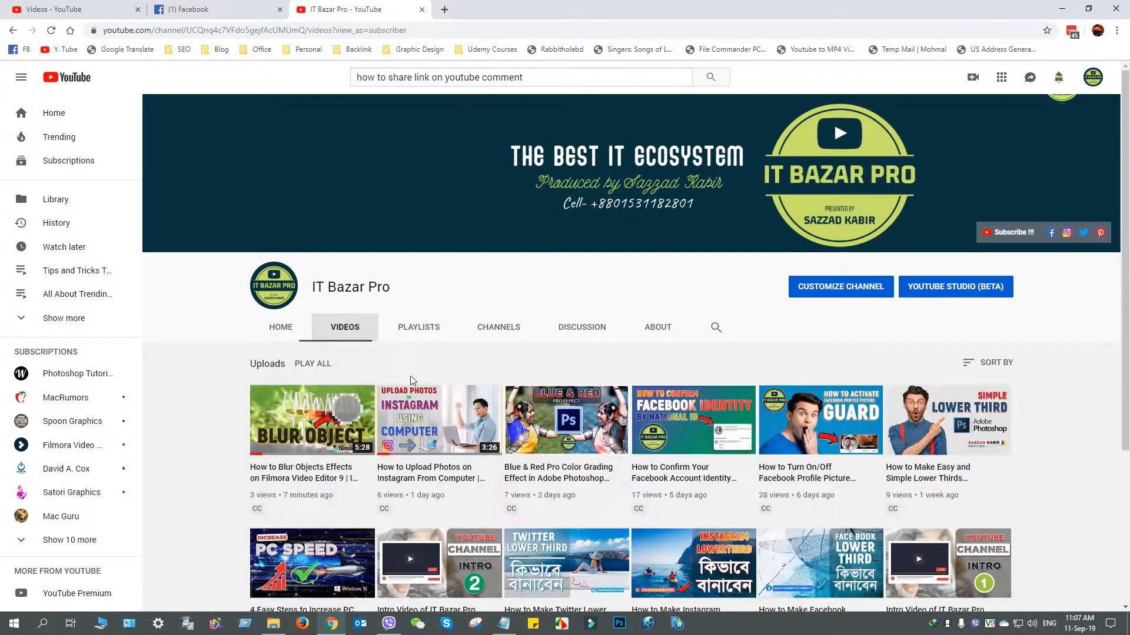
scroll(434, 453, down, 4)
scroll(434, 453, up, 4)
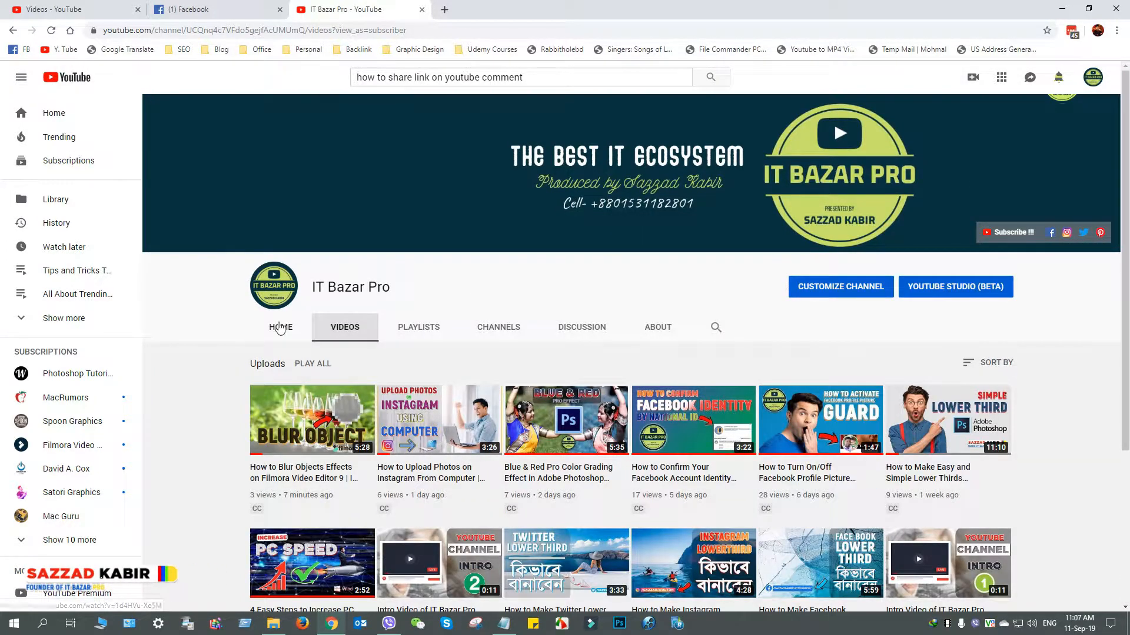
click(280, 327)
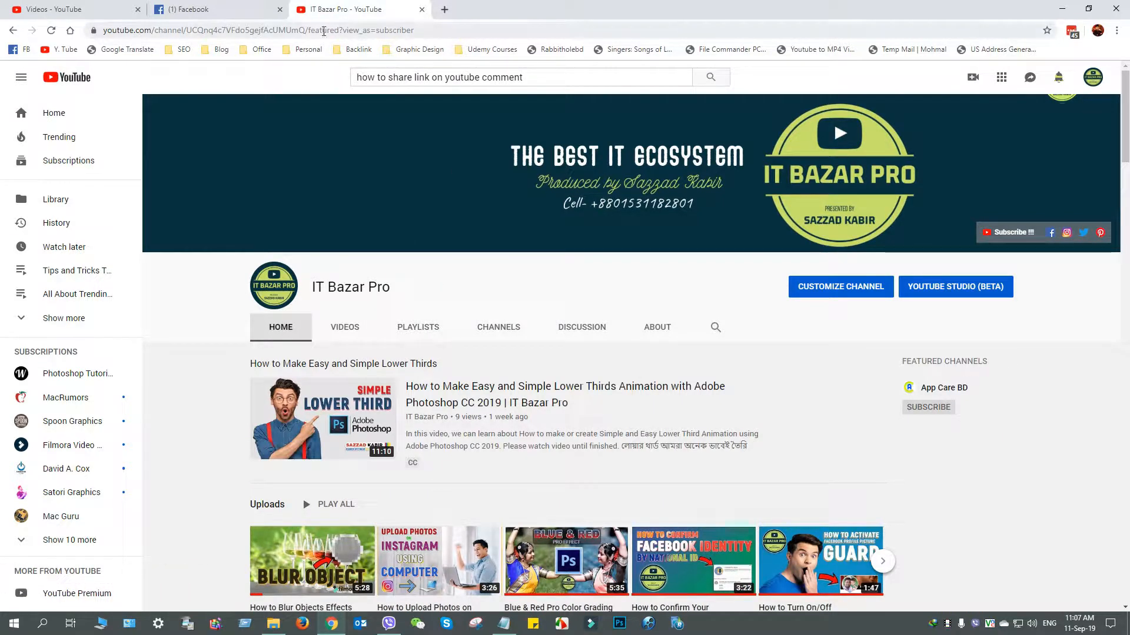
Copy the channel page's URL and paste it below the ?sub_confirmation=1 code in the open Notepad note
click(323, 30)
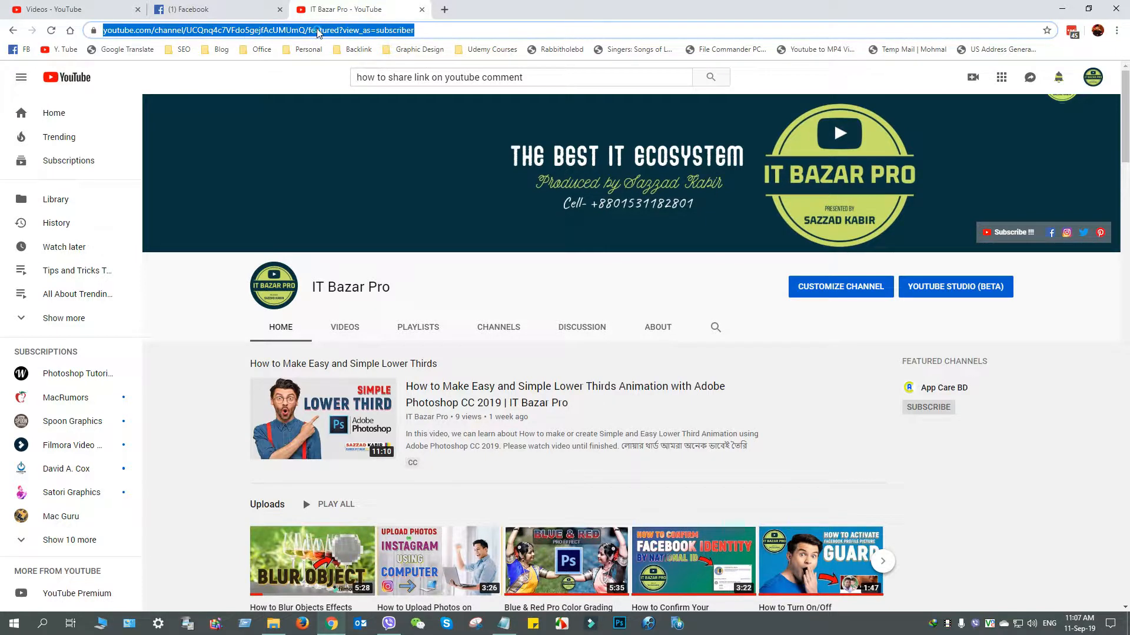
right_click(318, 32)
click(339, 94)
click(504, 624)
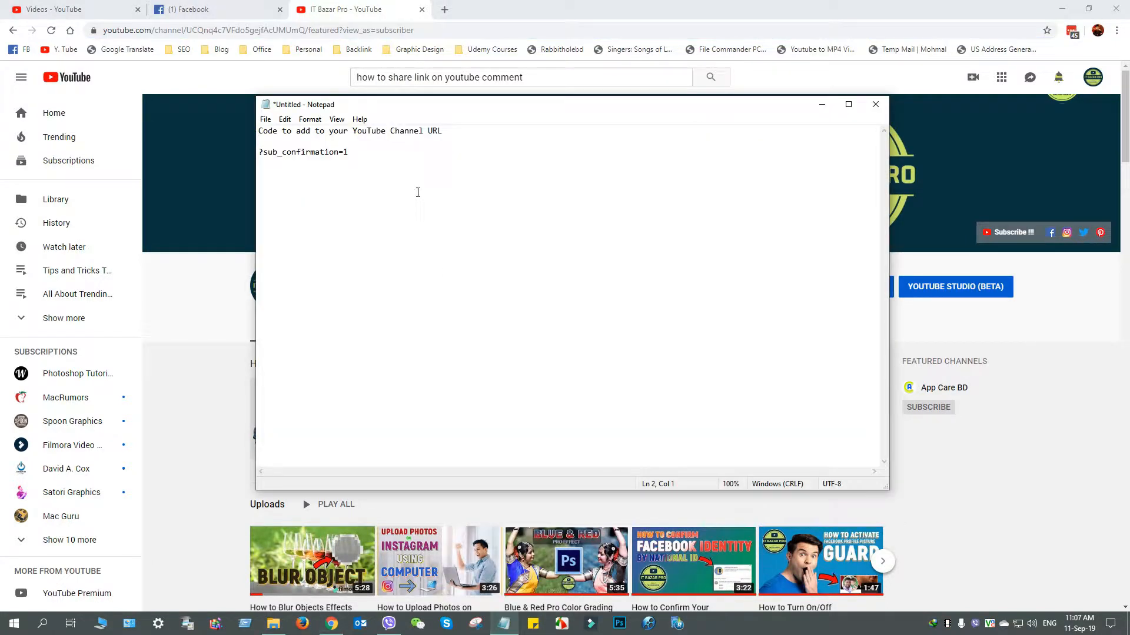
key(Return)
key(Return)
key(Return)
key(ctrl+v)
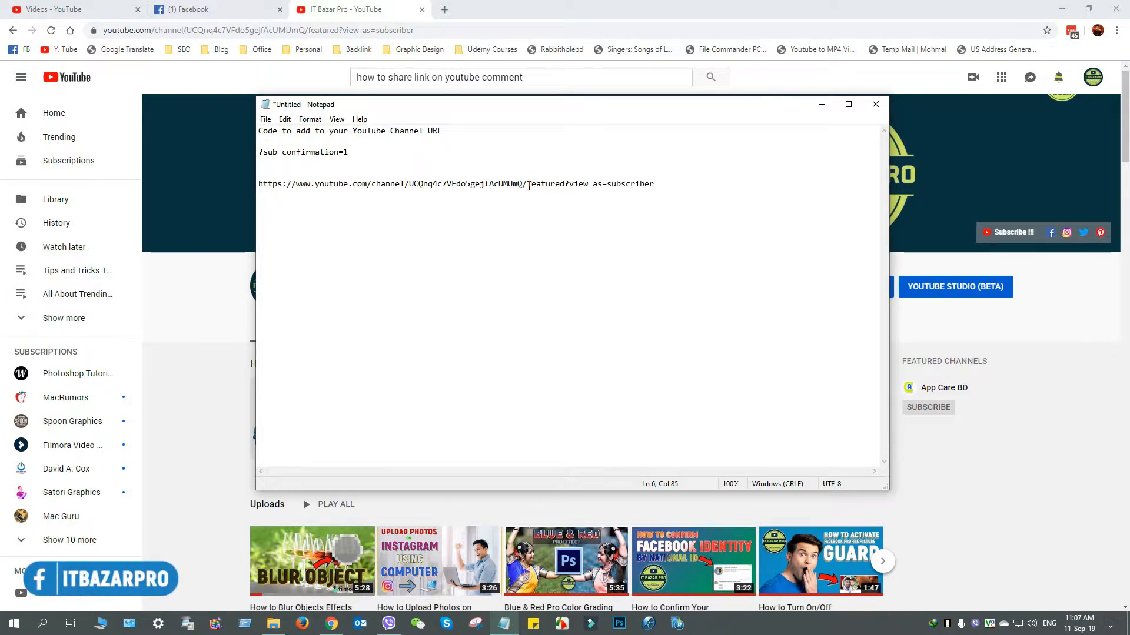
Delete "/featured?view_as=subscriber" from the end of the pasted channel URL
drag(523, 183, 665, 184)
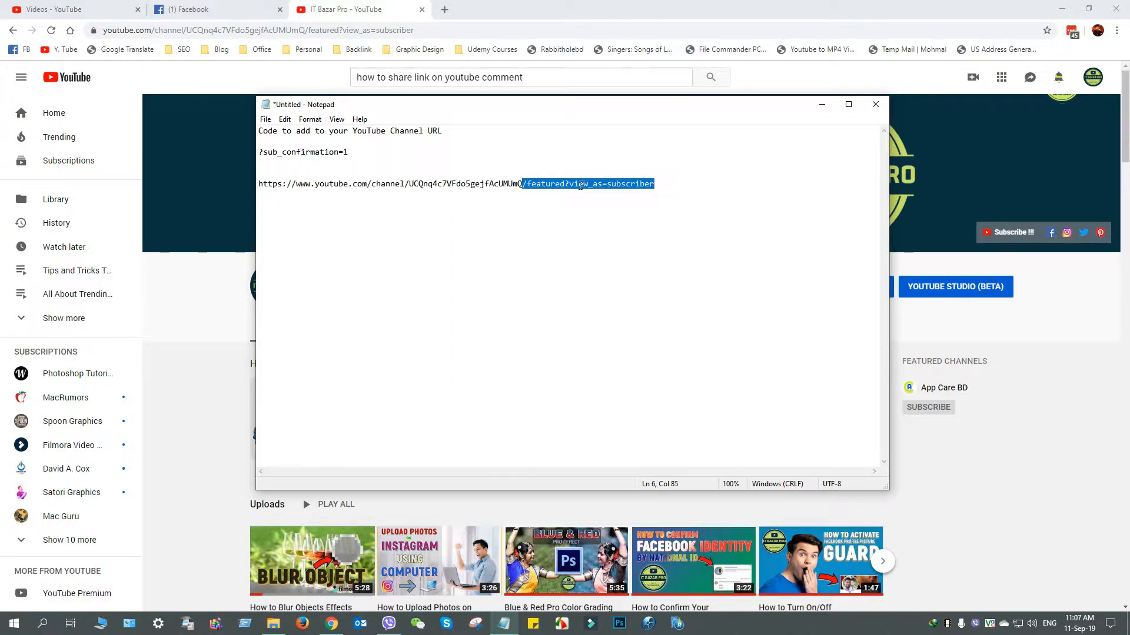
right_click(577, 184)
click(610, 246)
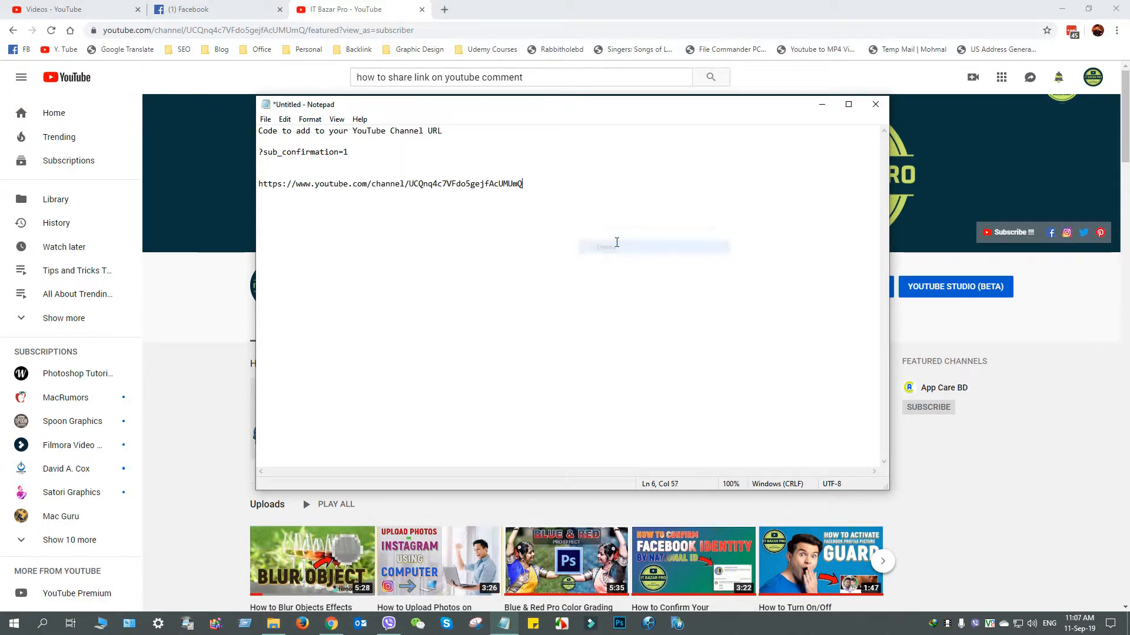
Copy the code ?sub_confirmation=1 and append it directly to the end of the channel URL
drag(352, 152, 257, 152)
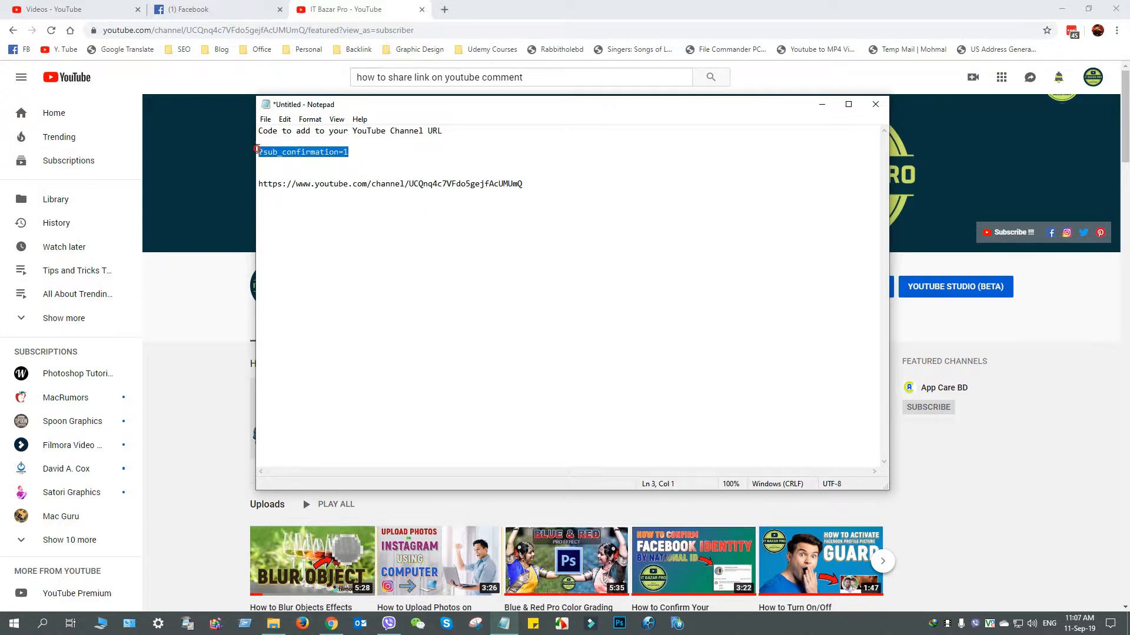
right_click(290, 153)
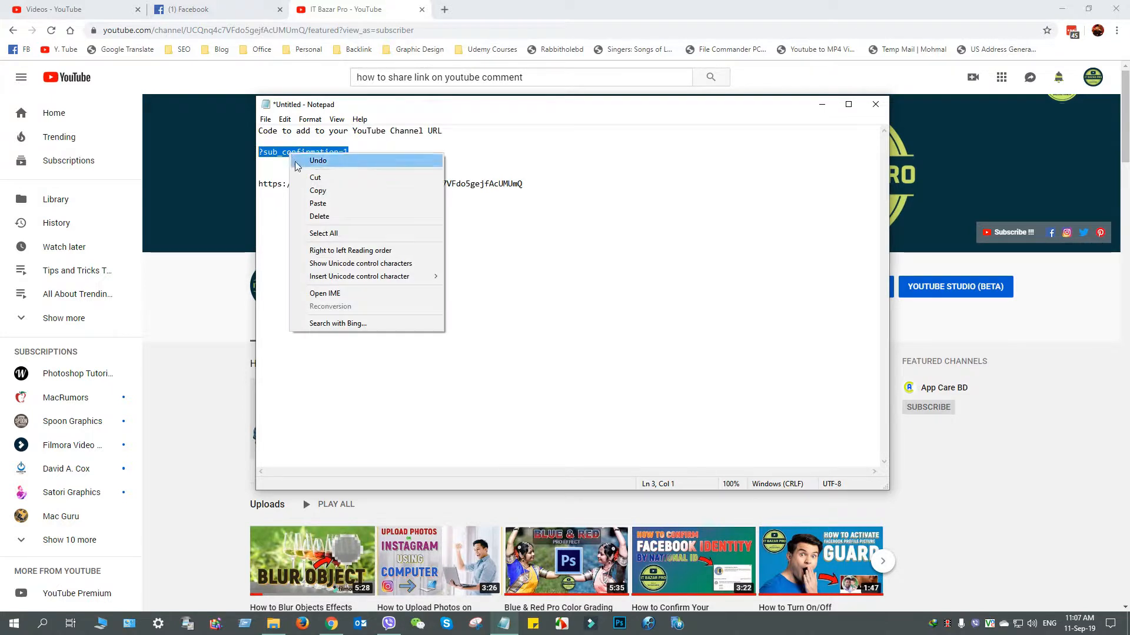
click(321, 192)
click(547, 183)
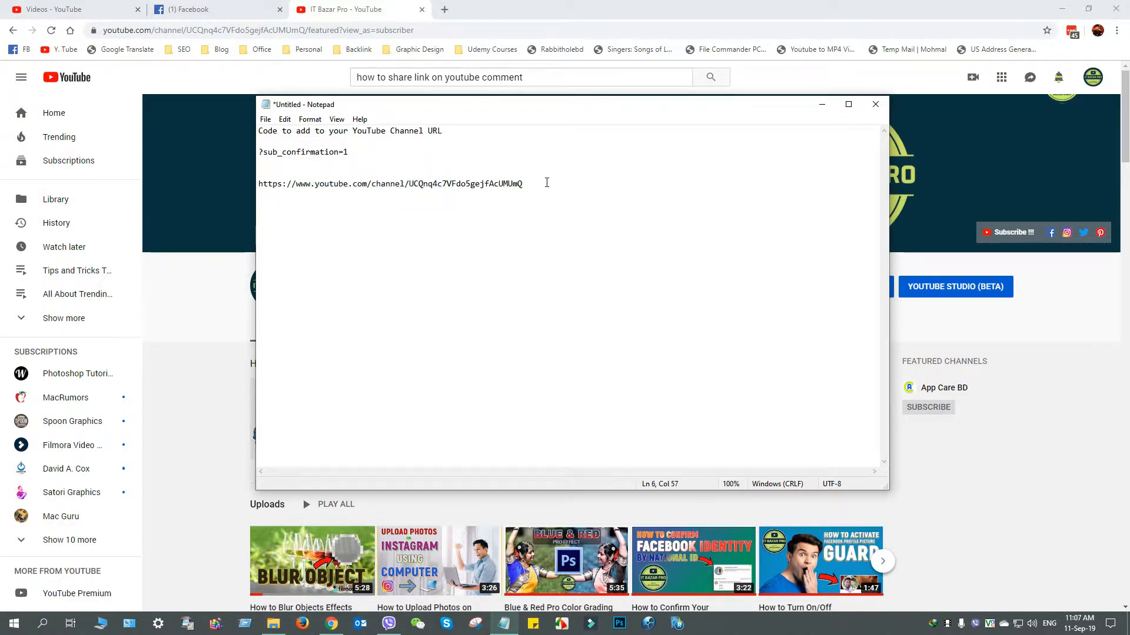
right_click(547, 182)
click(584, 231)
Copy the complete subscription URL from the note and load it in a new Chrome tab
drag(612, 183, 258, 183)
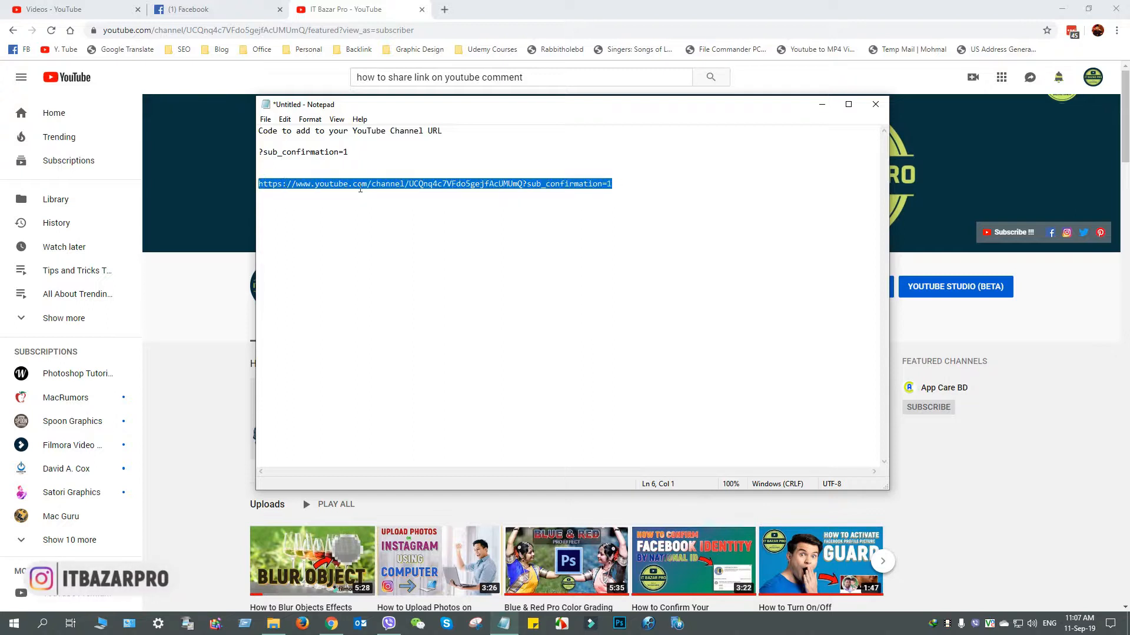
key(ctrl+c)
click(444, 9)
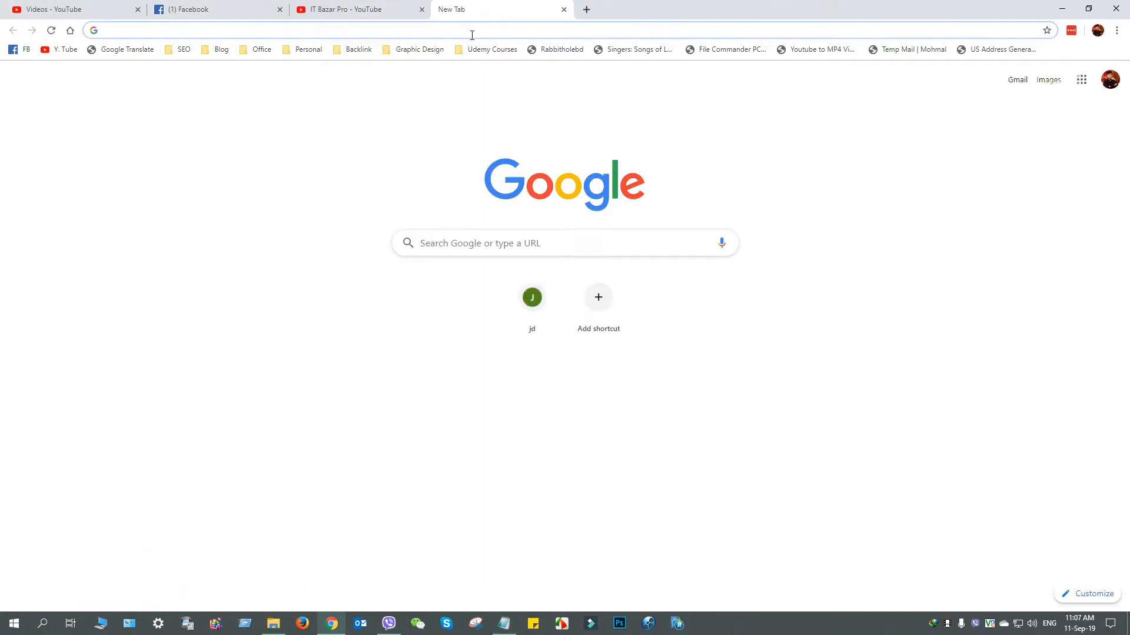
key(ctrl+v)
key(Return)
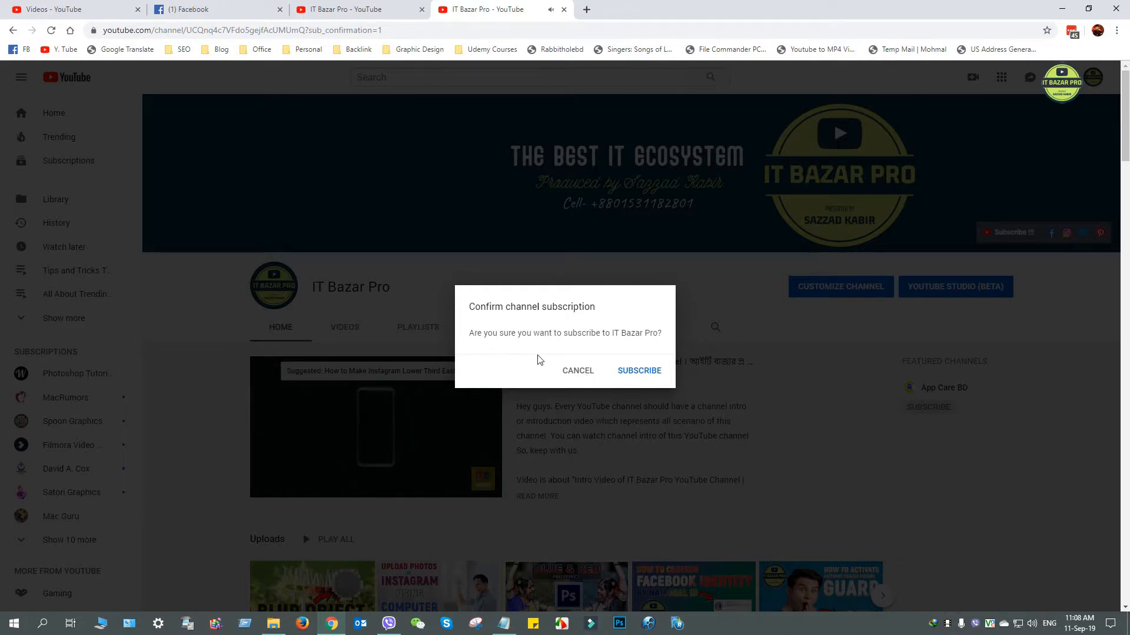
Open the bitly.com site in another new browser tab
click(374, 11)
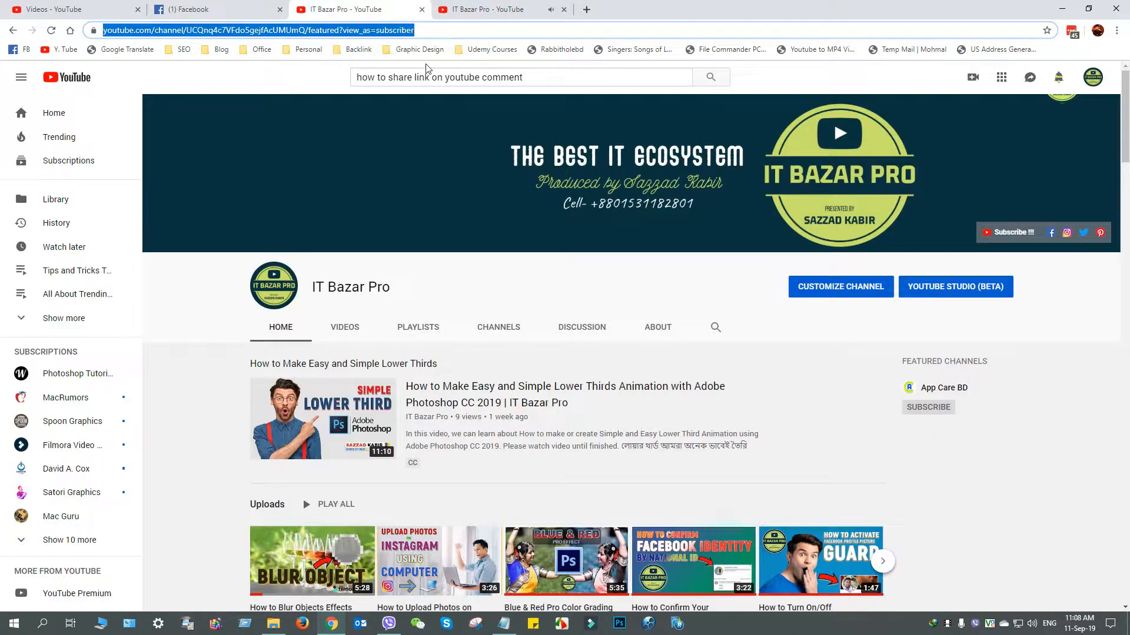
click(587, 10)
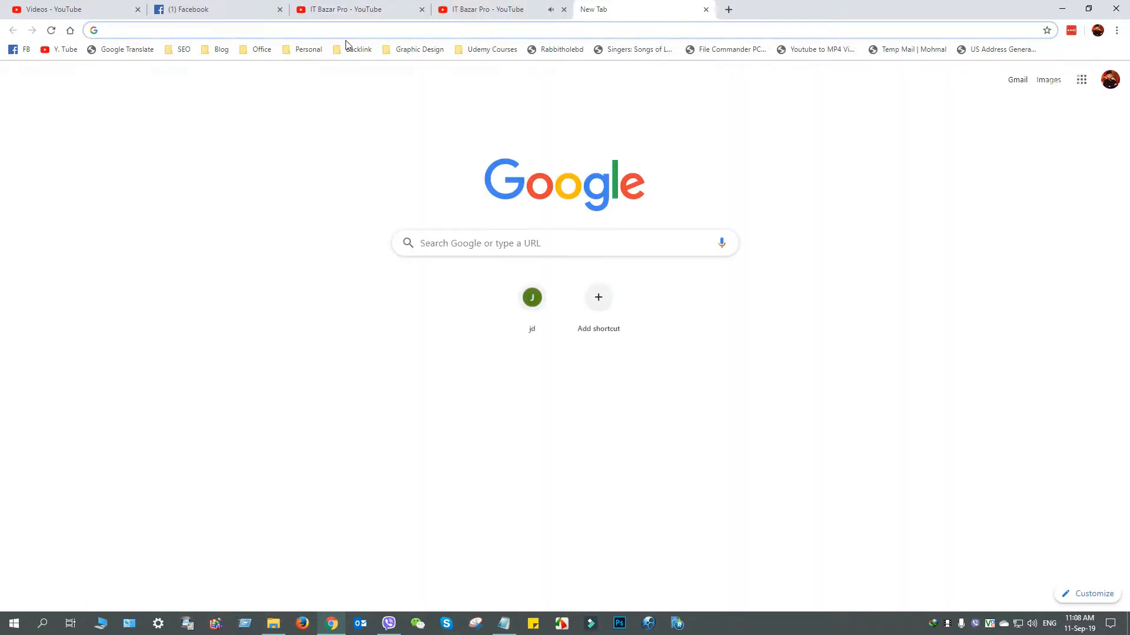
text(bitl)
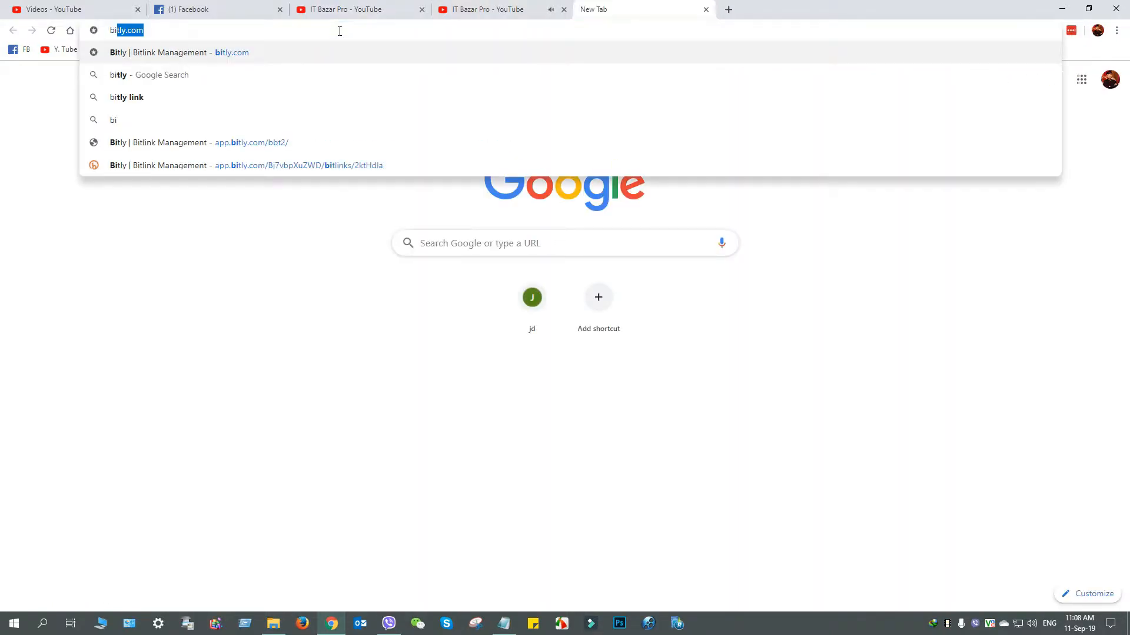
text(y)
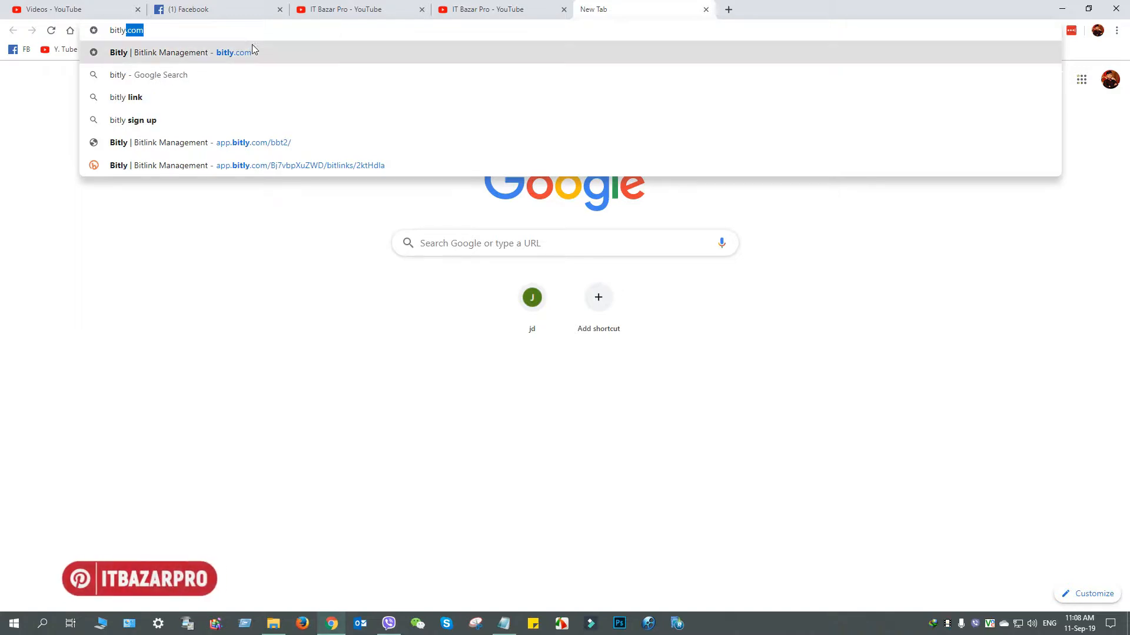
click(286, 53)
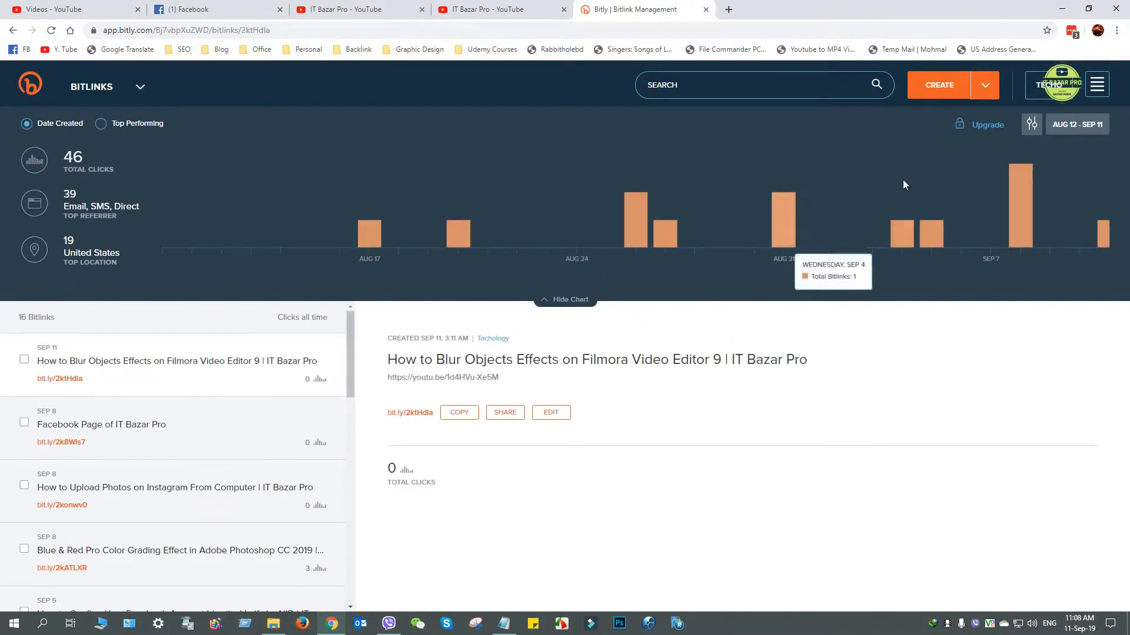
Create a Bitlink from the copied subscription URL and copy the short link bit.ly/itbazarpro
click(939, 86)
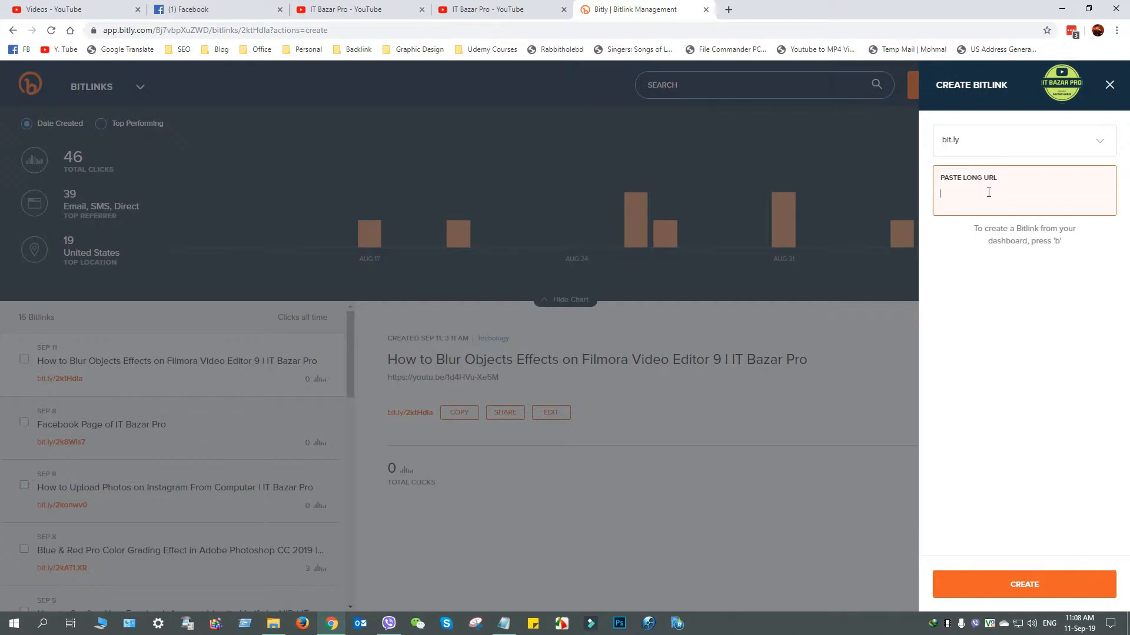
key(ctrl+v)
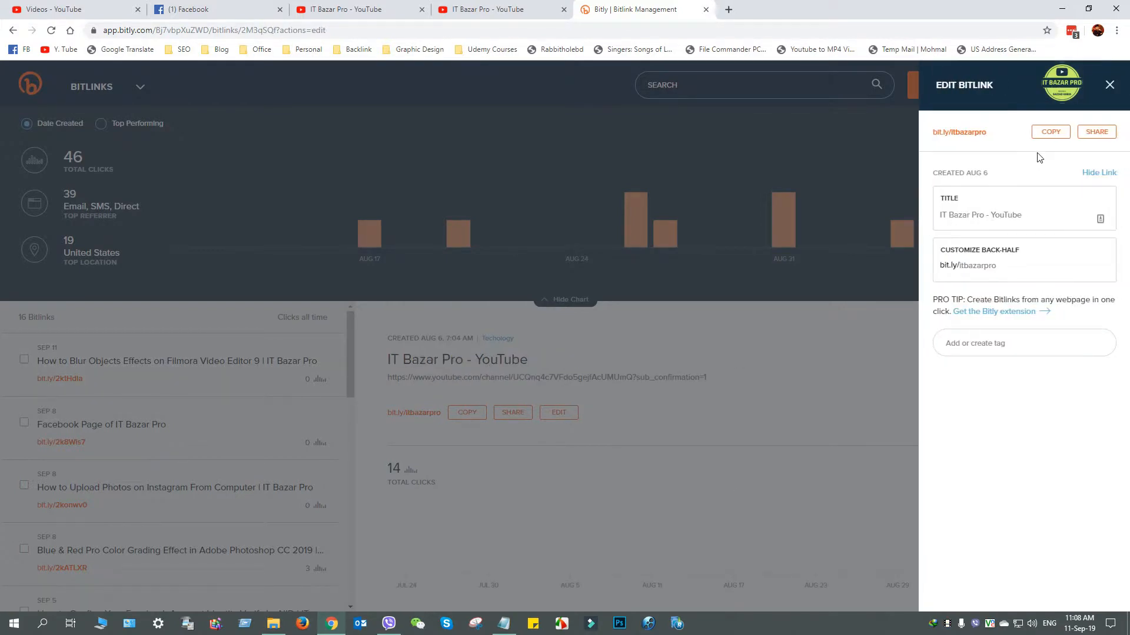
click(1051, 133)
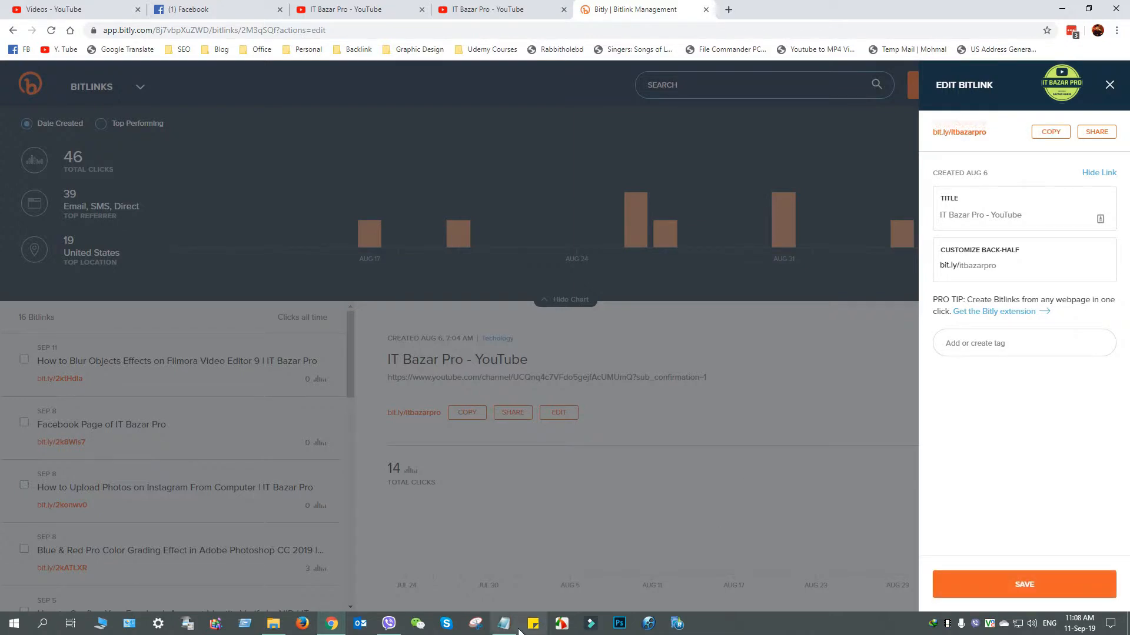
click(503, 624)
click(676, 181)
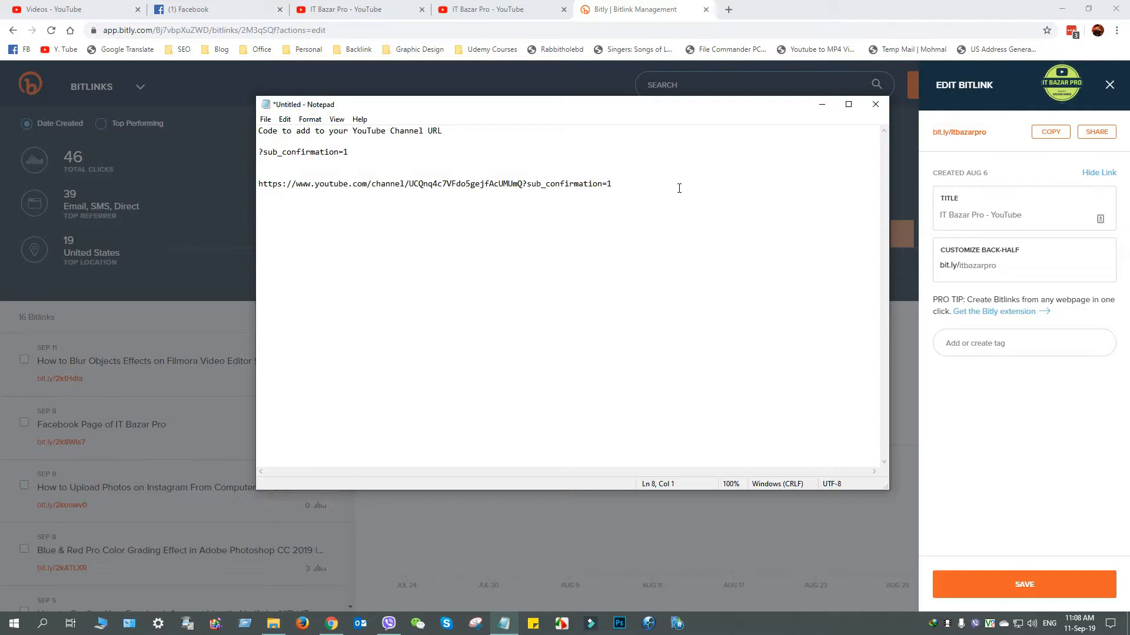
key(ctrl+v)
drag(374, 205, 258, 208)
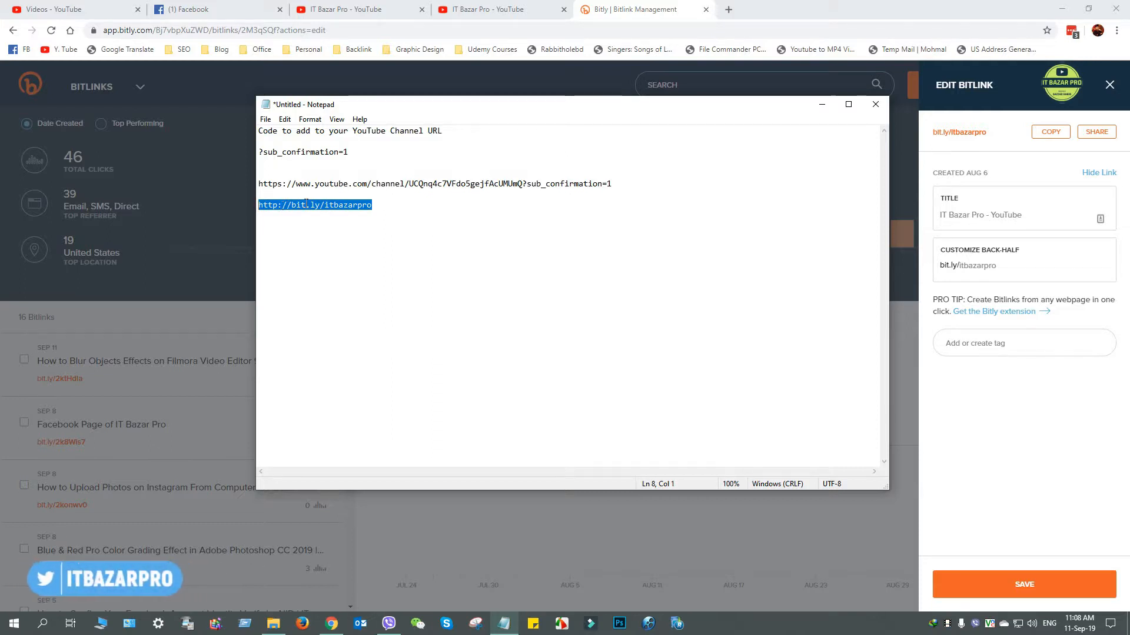
Below the short link, write "Then you can share this link to other purposes. Viewers has to subscribe if he want"
click(404, 207)
key(Return)
key(Return)
text(Then you)
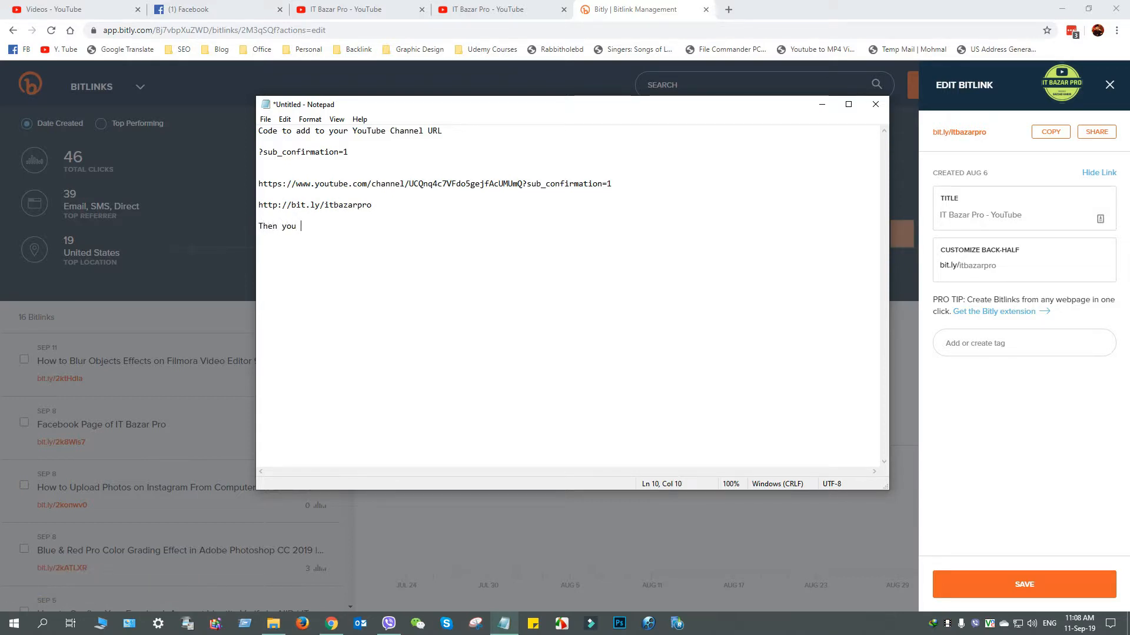
text( can share this)
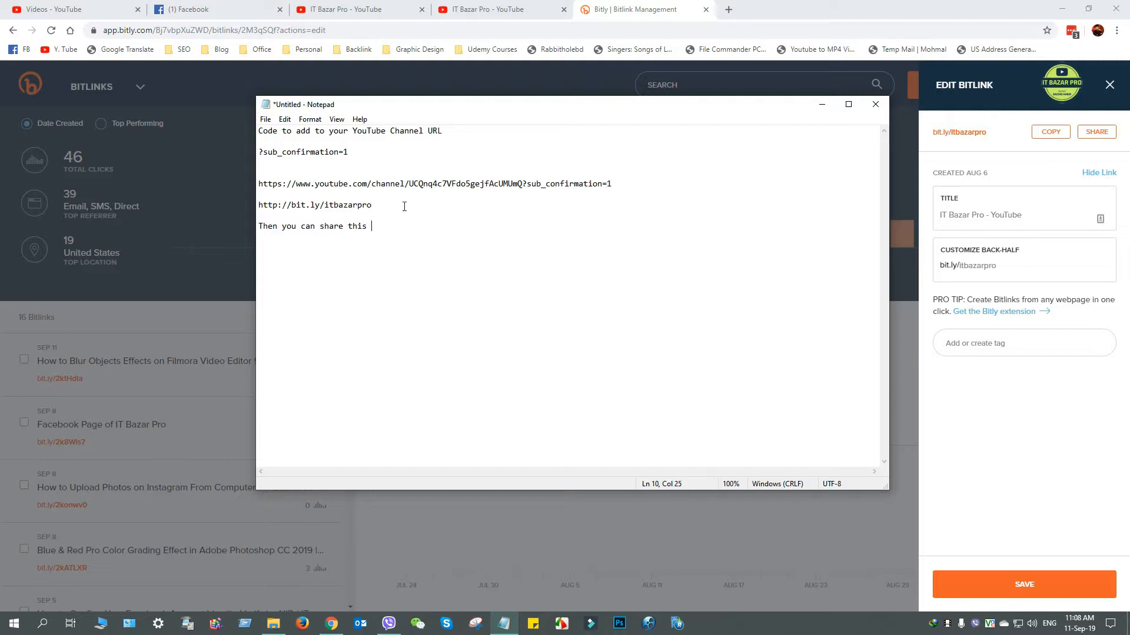
text( link)
text(to other purposes. Vie)
text(wers has to subscribe if he want)
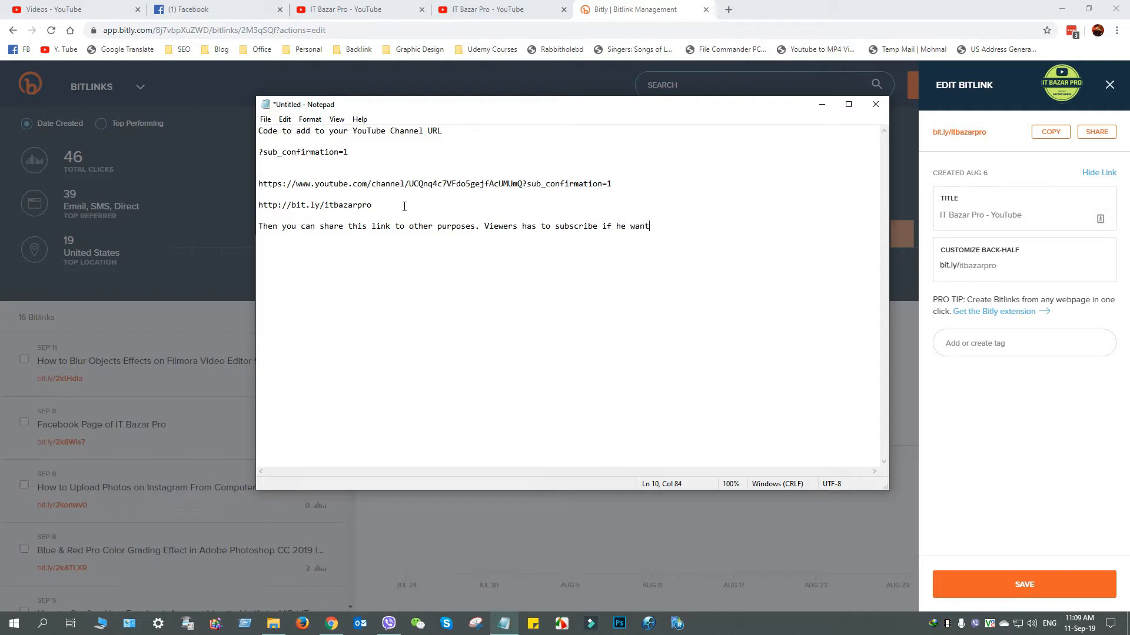
Replace "he want" with "they want" and complete the sentence with "to visit your channel."
key(BackSpace)
key(BackSpace)
key(BackSpace)
key(BackSpace)
key(BackSpace)
key(BackSpace)
text(to visit yo)
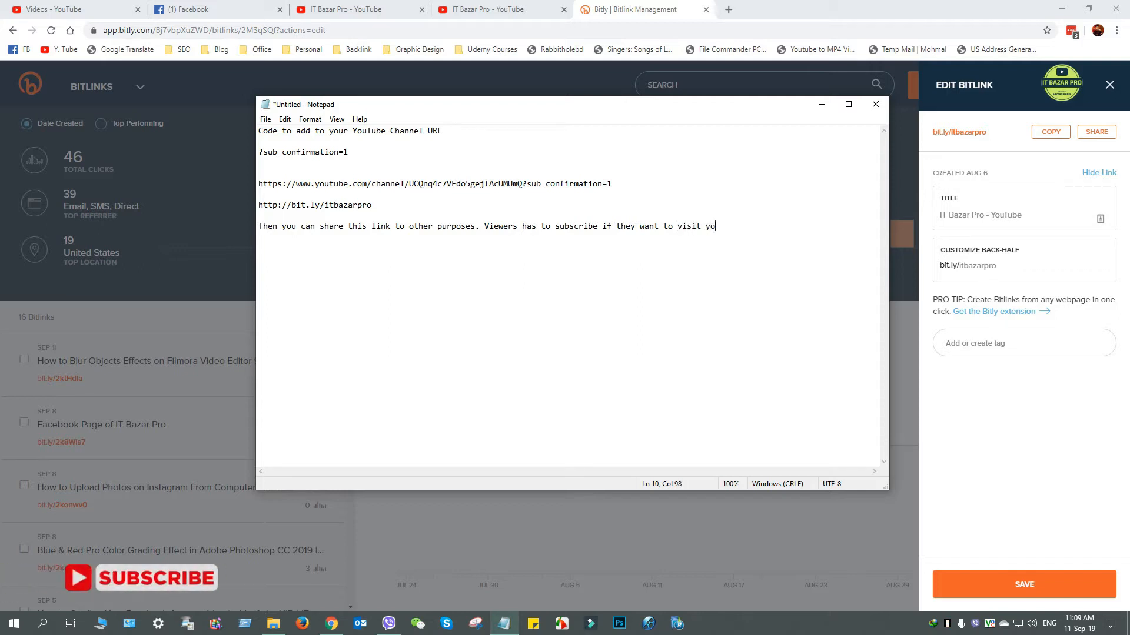
text(ur channel. )
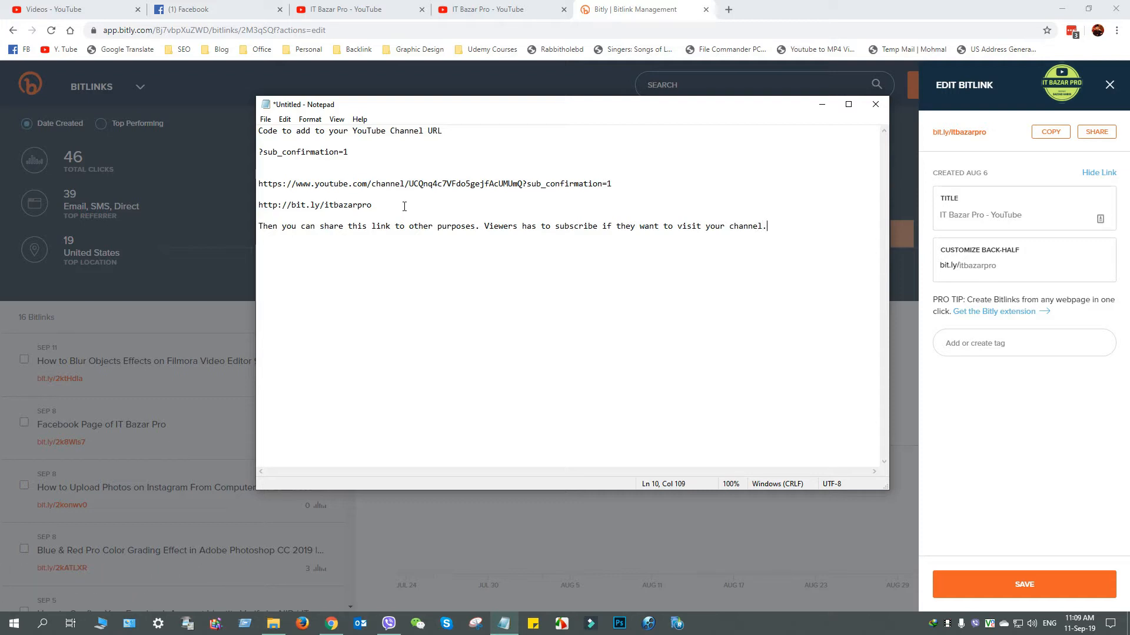
Add the line "So it can increase your youtube subscriber." and begin a separate line below it with exclamation marks
text(So it can increase your youtube sub)
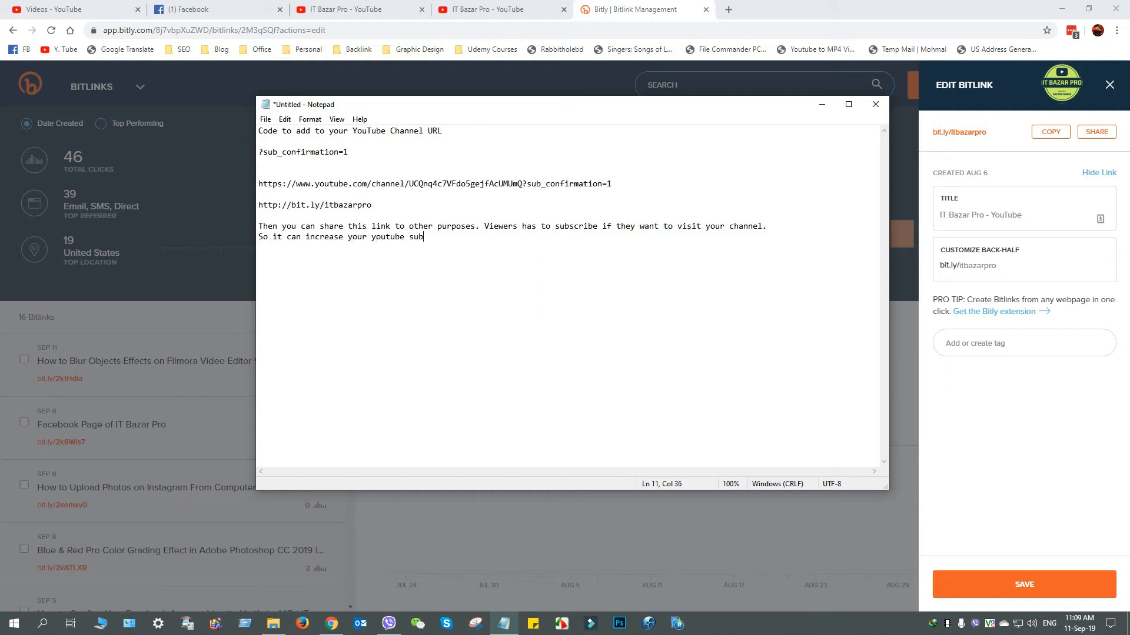
text(.)
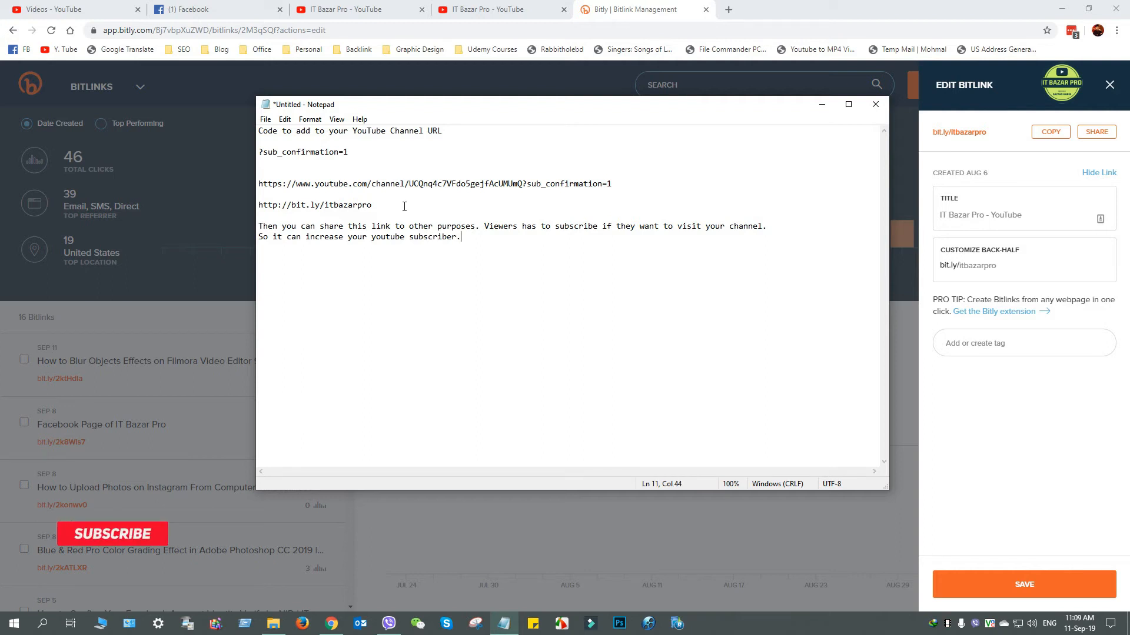
key(Return)
text(!!!!)
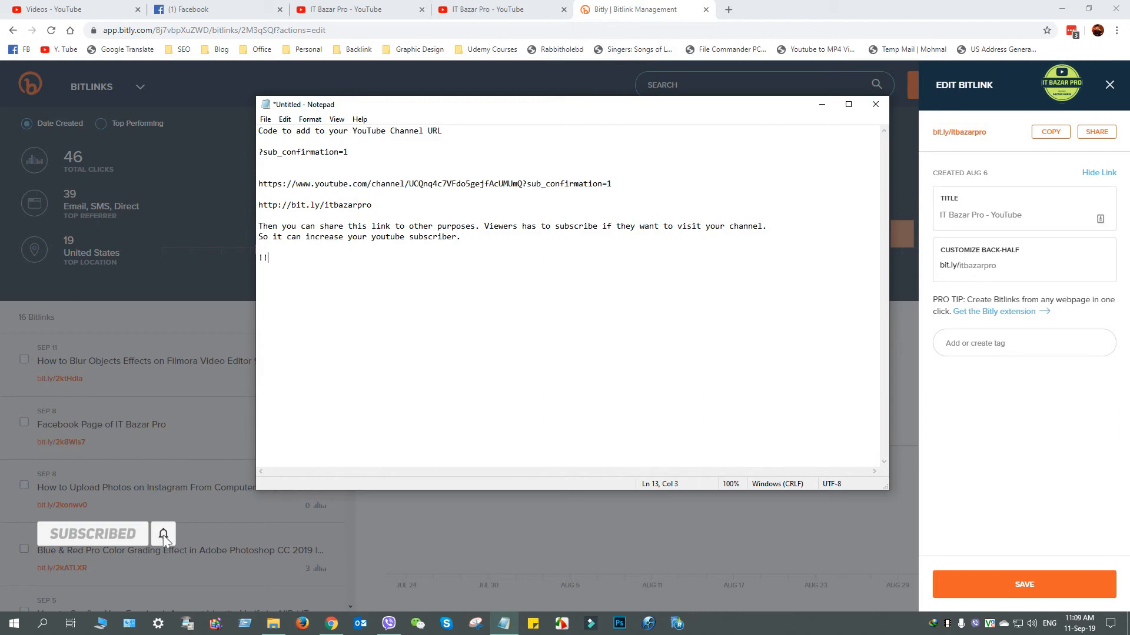